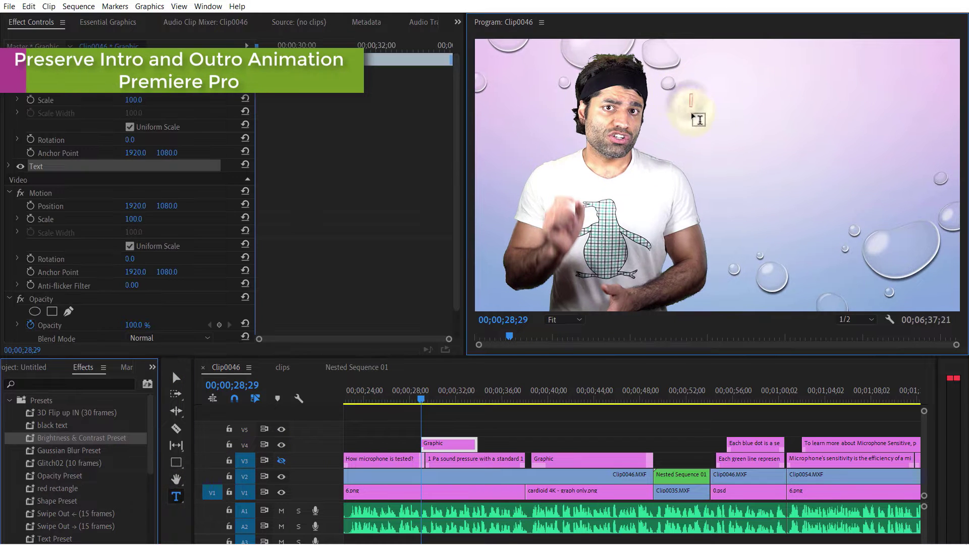
Paste the microphone sentence into the text graphic and select its Opacity property.
type("1 Pa sound pressure with a standard 1 kHz sine wave frequency to test the microphone")
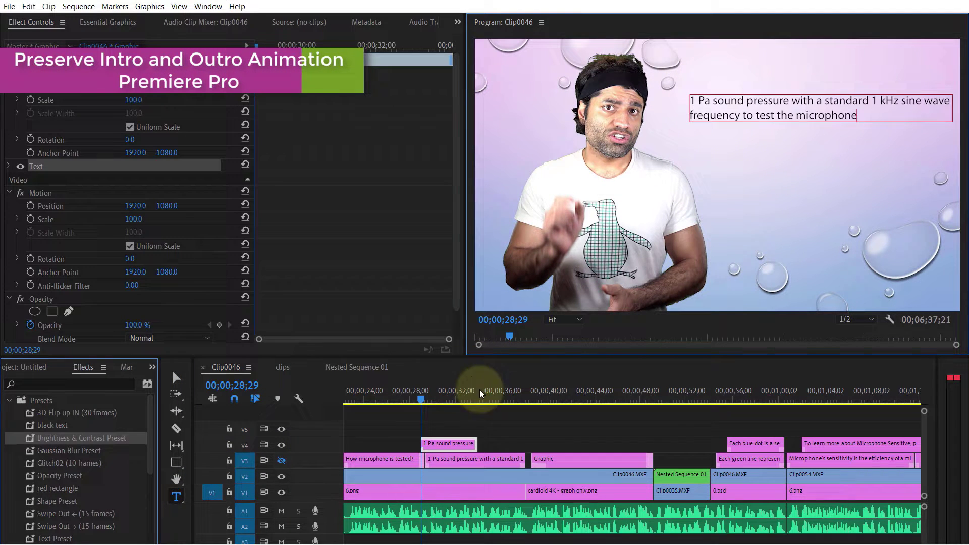
left_click(175, 377)
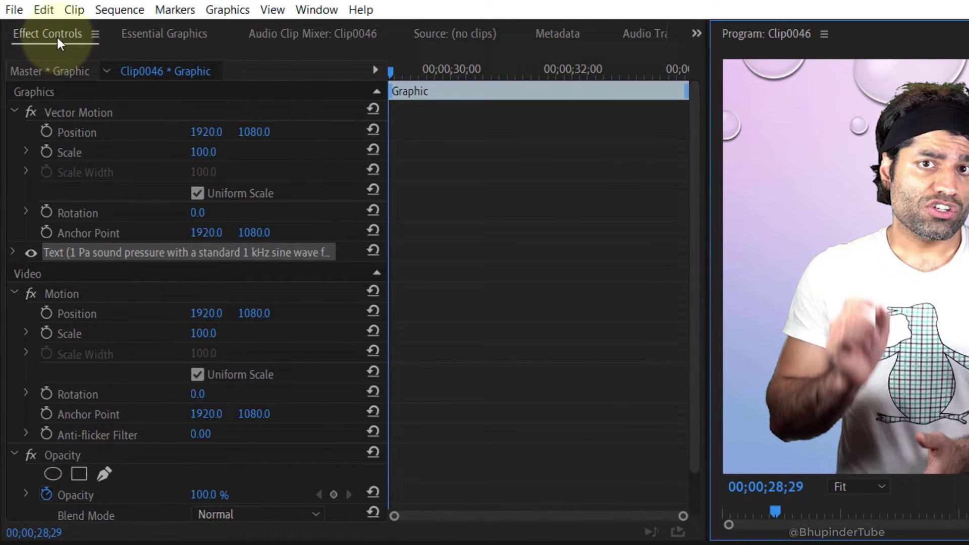
left_click(335, 454)
scroll(335, 453, "down", 1)
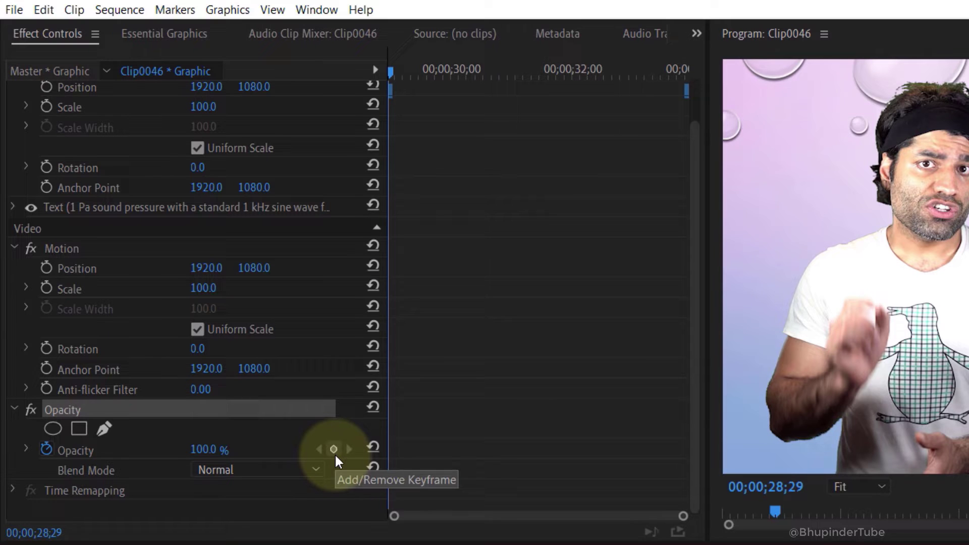
left_click(333, 448)
Keyframe Opacity from 0% at 28;29 to 100% at 29;17 and preview the fade-in.
left_click_drag(391, 71, 401, 66)
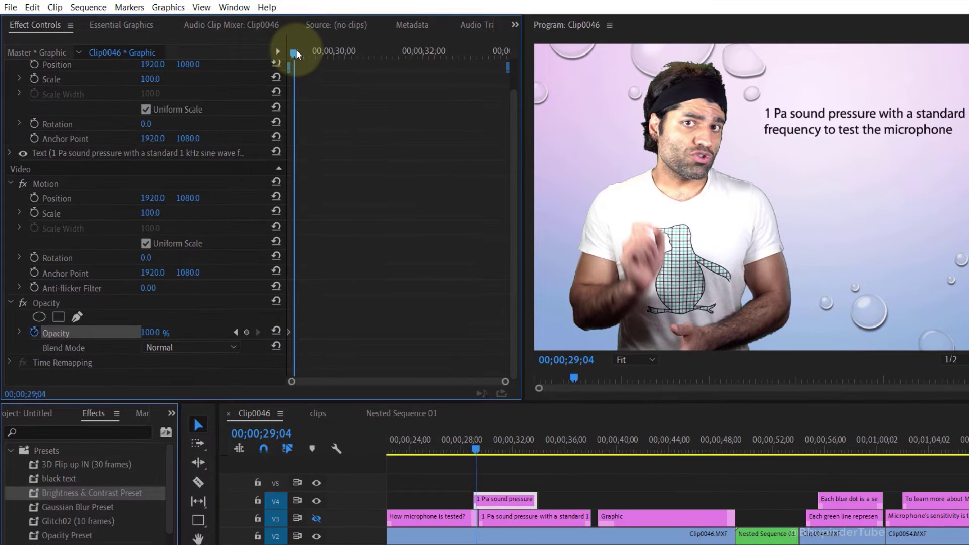
left_click(252, 336)
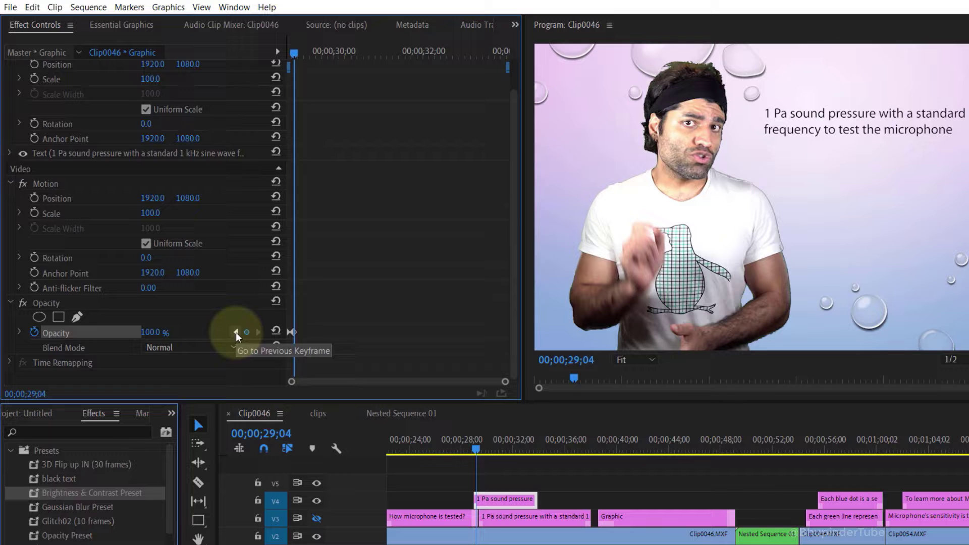
left_click(235, 332)
left_click_drag(151, 332, 15, 333)
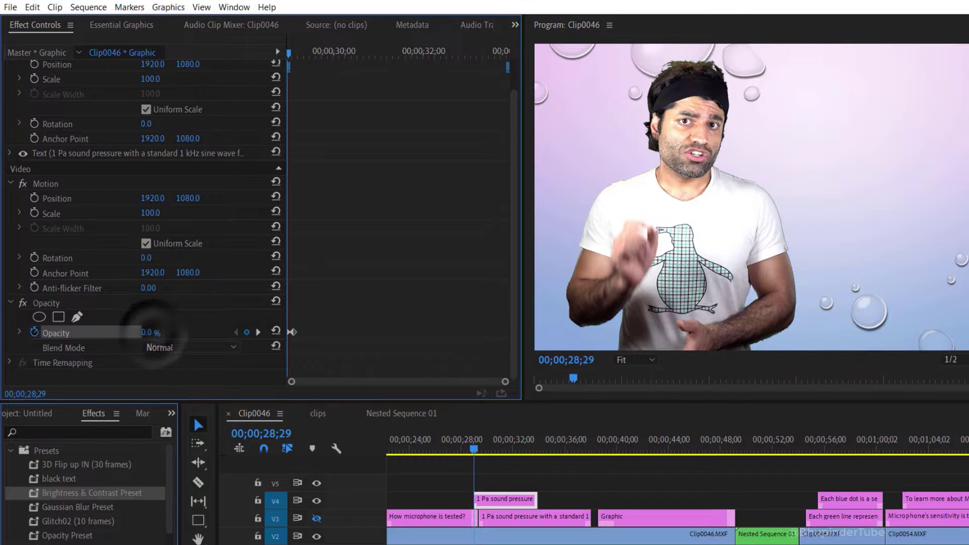
left_click_drag(293, 332, 313, 333)
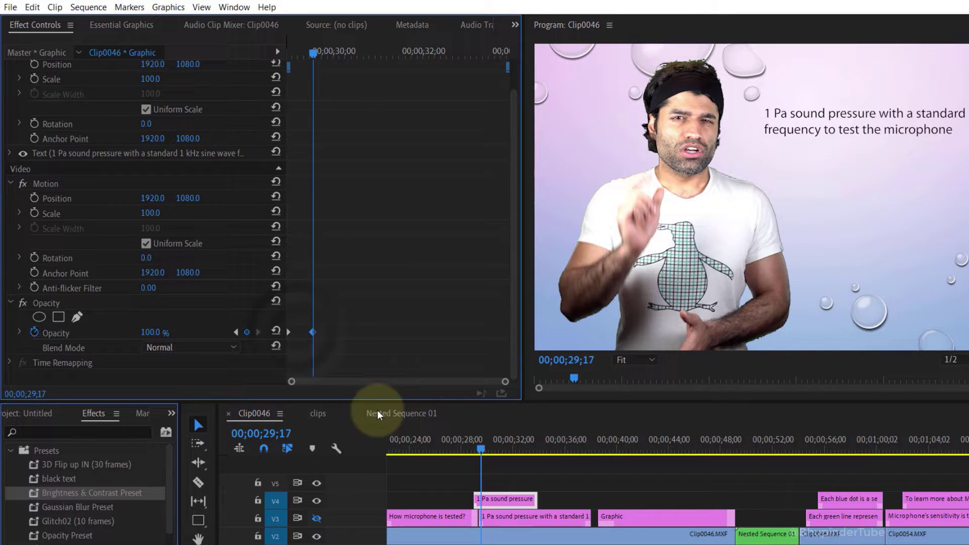
left_click(474, 449)
mouse_move(475, 448)
left_mouse_down()
mouse_move(465, 448)
mouse_move(477, 448)
left_mouse_up()
Keyframe Position and Opacity between 33;09 and 33;28, ending at 0% opacity and Y 993.
left_click(57, 98)
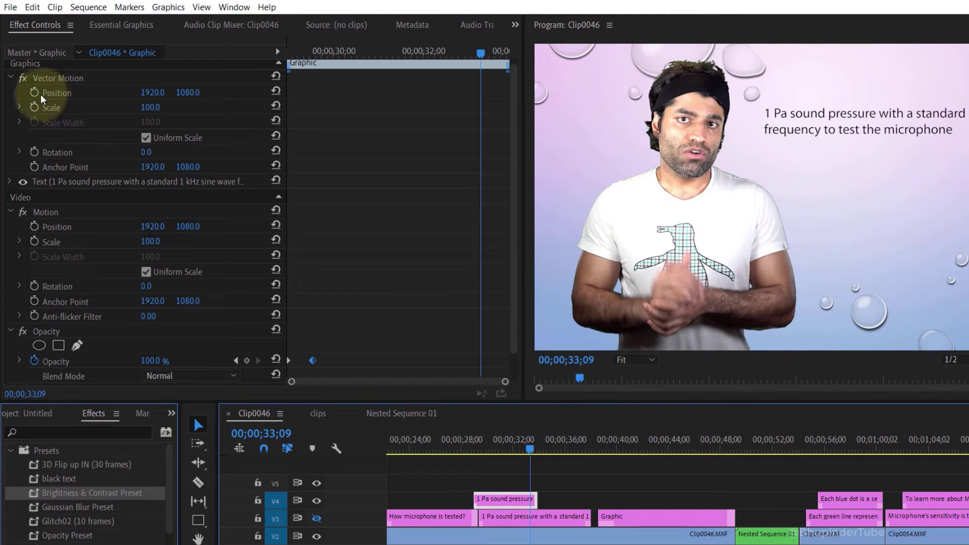
left_click(34, 92)
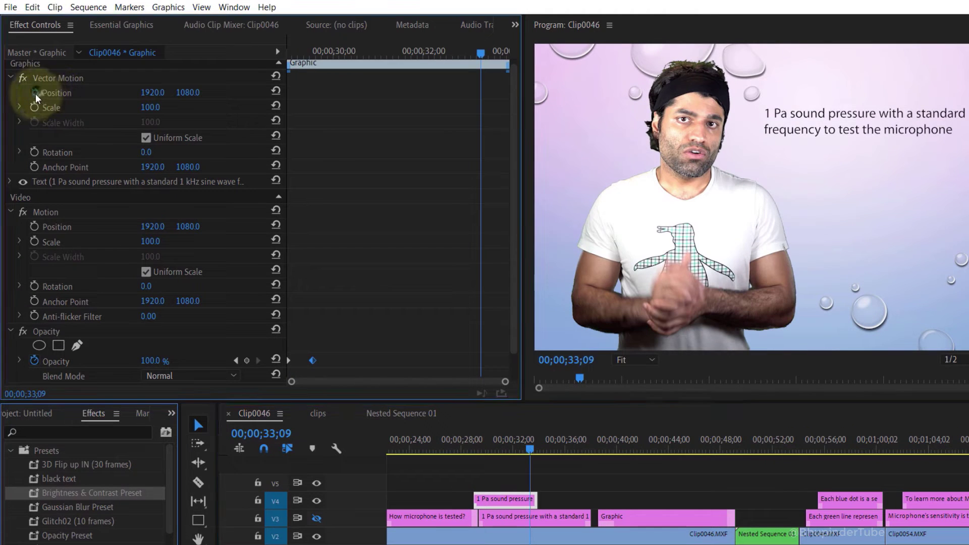
left_click(247, 361)
left_click_drag(480, 51, 497, 53)
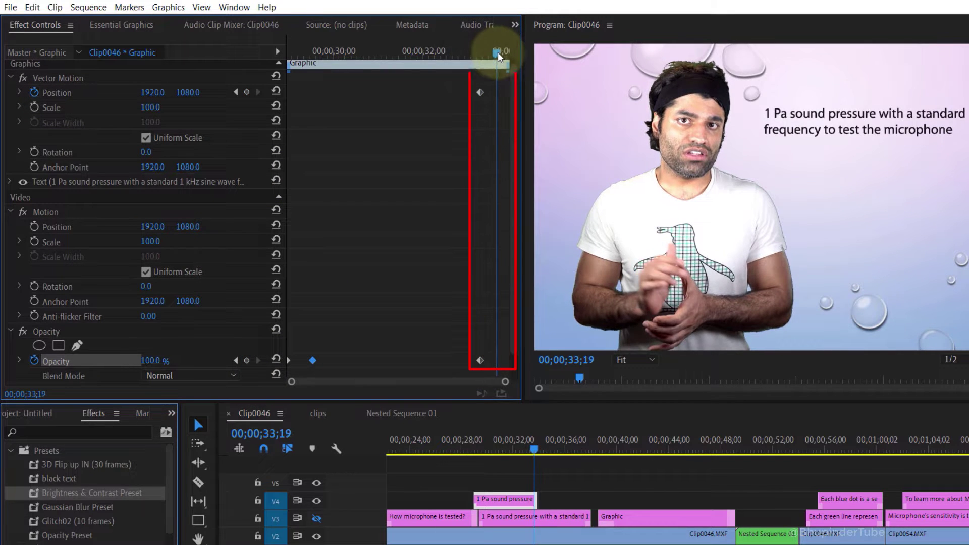
left_click(245, 92)
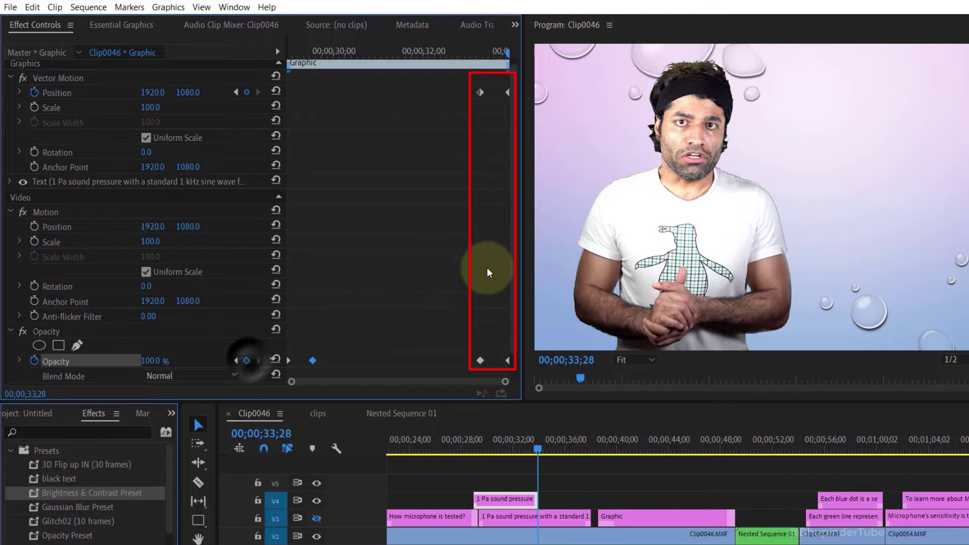
key("shift+Left")
left_click_drag(187, 96, 129, 104)
key("space")
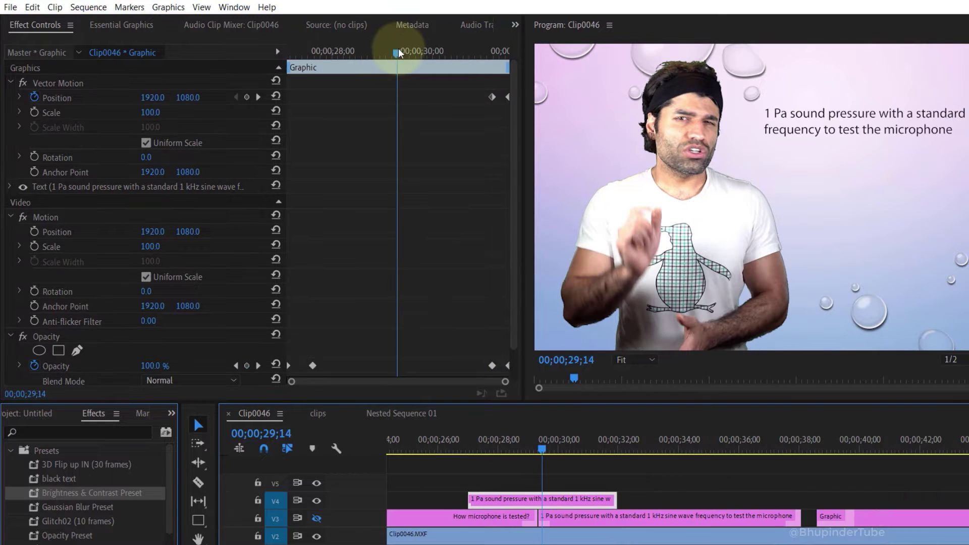
Return to the graphic's first frame at 27;00 and drag its intro handle to 00;00;00;24.
left_click_drag(399, 53, 289, 50)
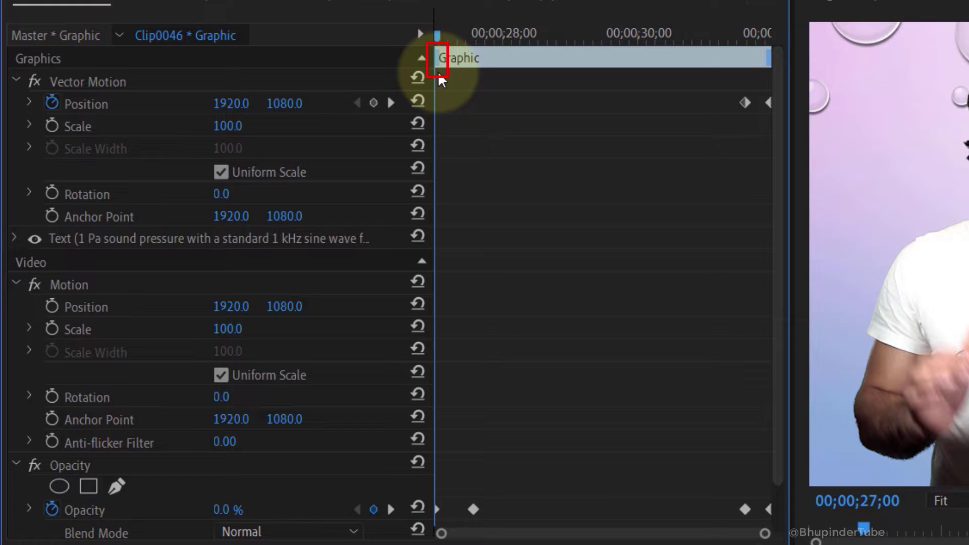
left_click_drag(437, 59, 487, 59)
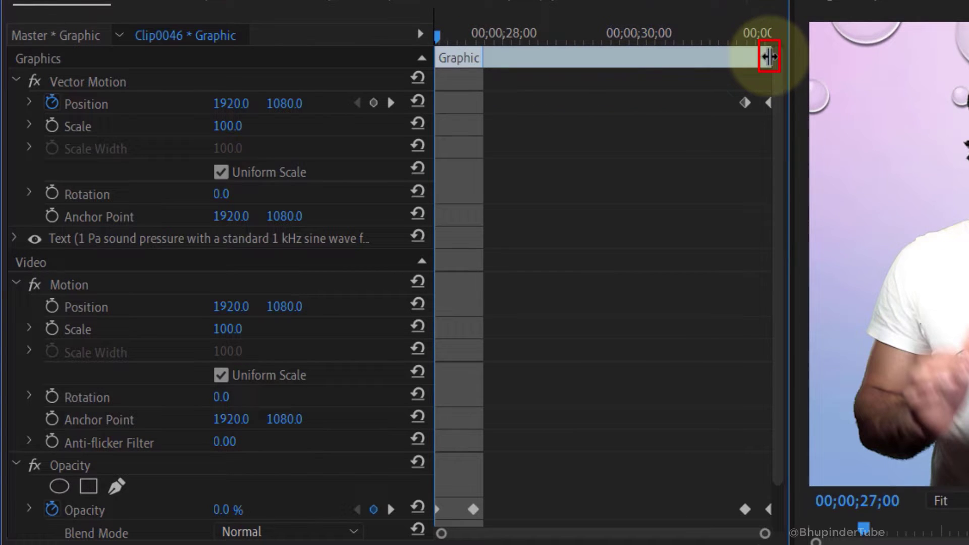
Drag the graphic's outro handle until the Outro Duration reads 00;00;00;18.
left_click_drag(768, 57, 734, 57)
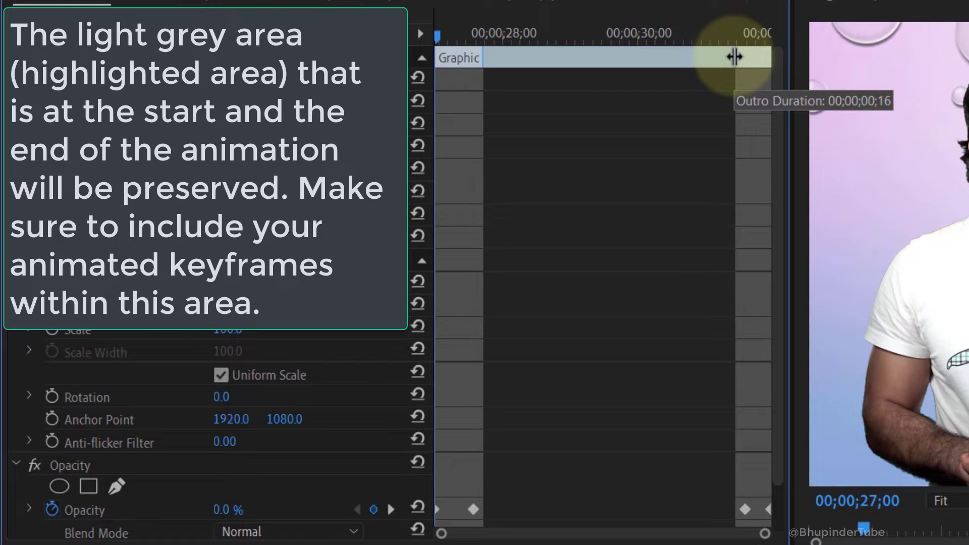
left_click_drag(734, 57, 731, 57)
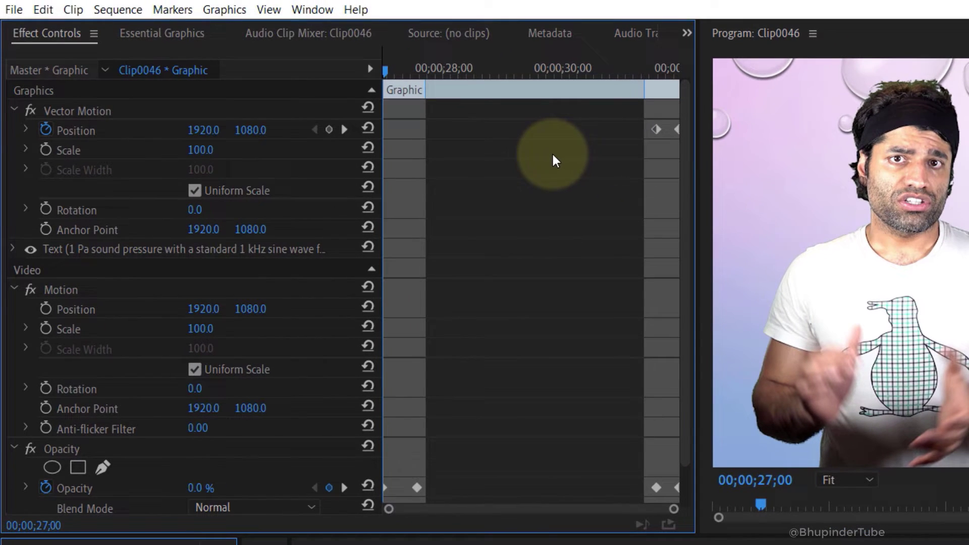
left_click(166, 40)
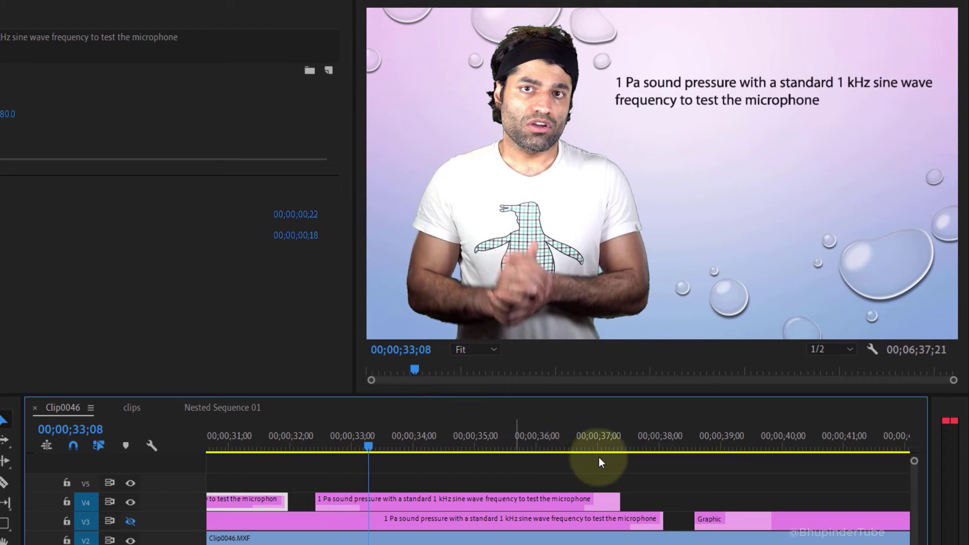
Trim the V4 caption clip's start later and end earlier, then play it back from 33;24.
left_click(573, 444)
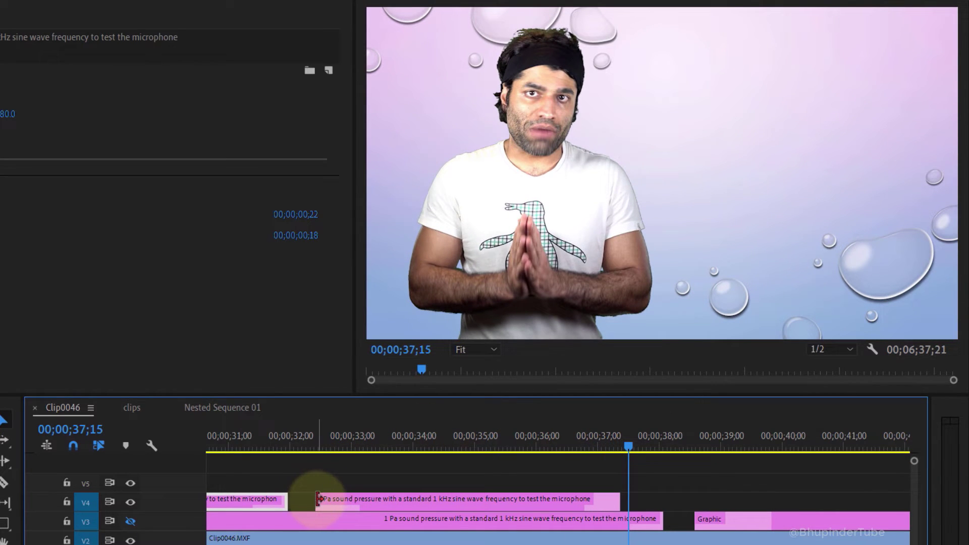
left_click_drag(317, 499, 410, 499)
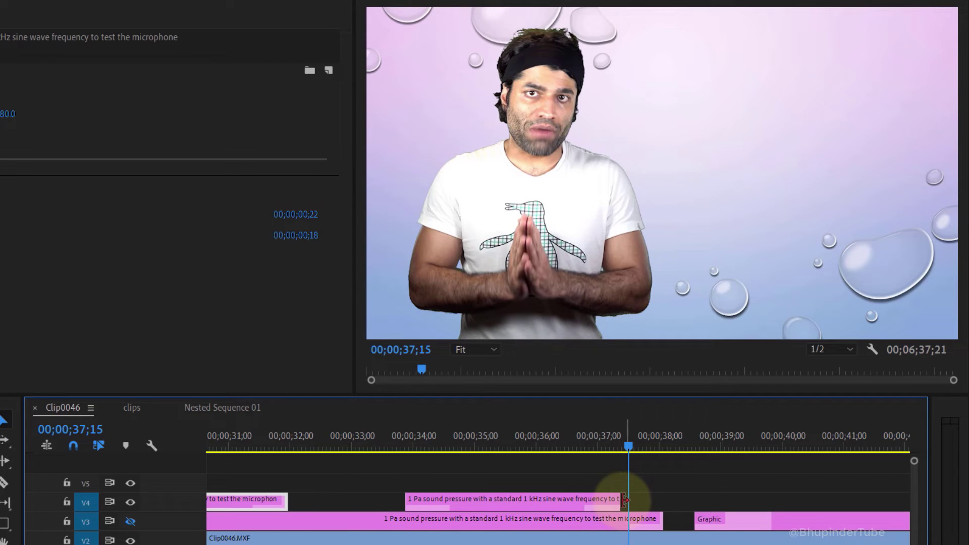
left_click_drag(618, 499, 562, 499)
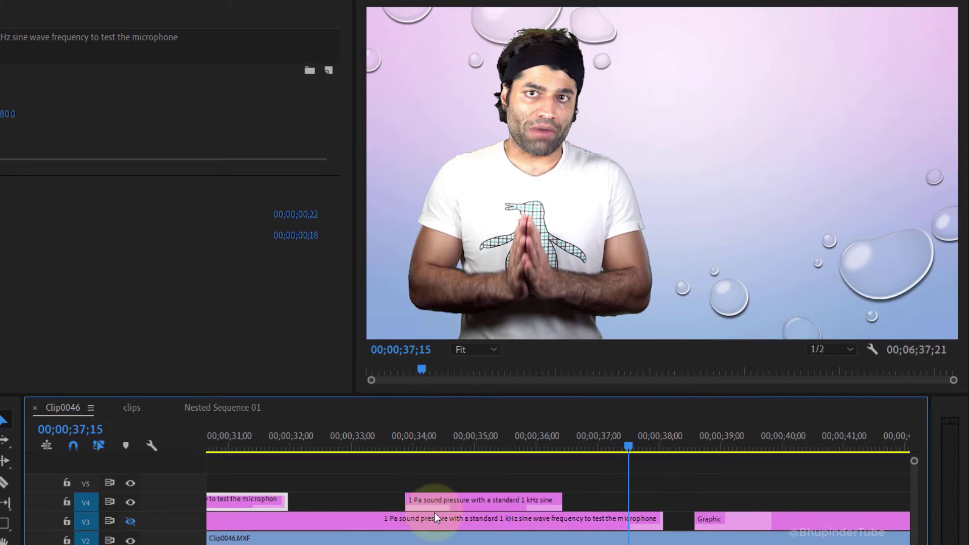
left_click(402, 430)
key("space")
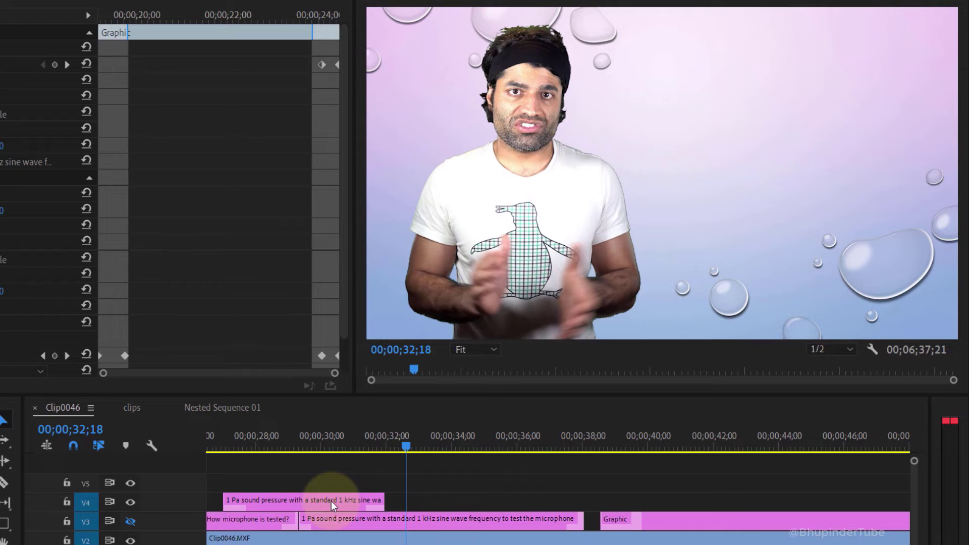
Place a copy of the caption at 32;18 on V4 and retype it as 'Write anything you want!'.
key("alt")
left_click_drag(331, 501, 513, 500)
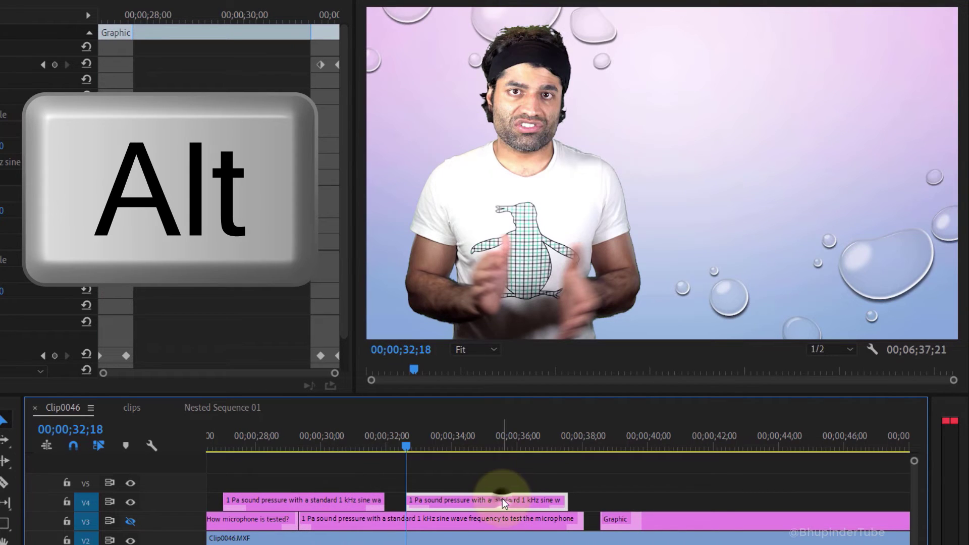
left_click(480, 446)
double_click(661, 82)
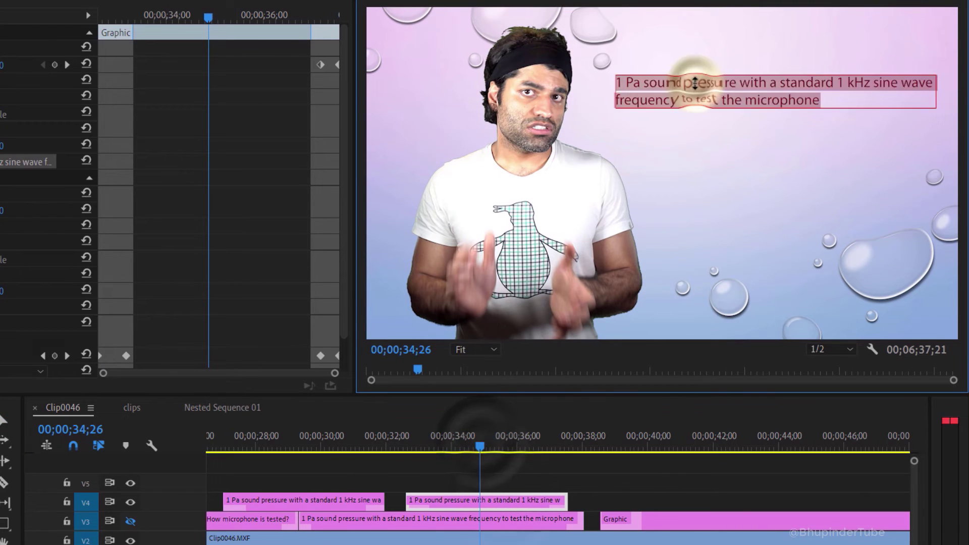
type("Write anything you want")
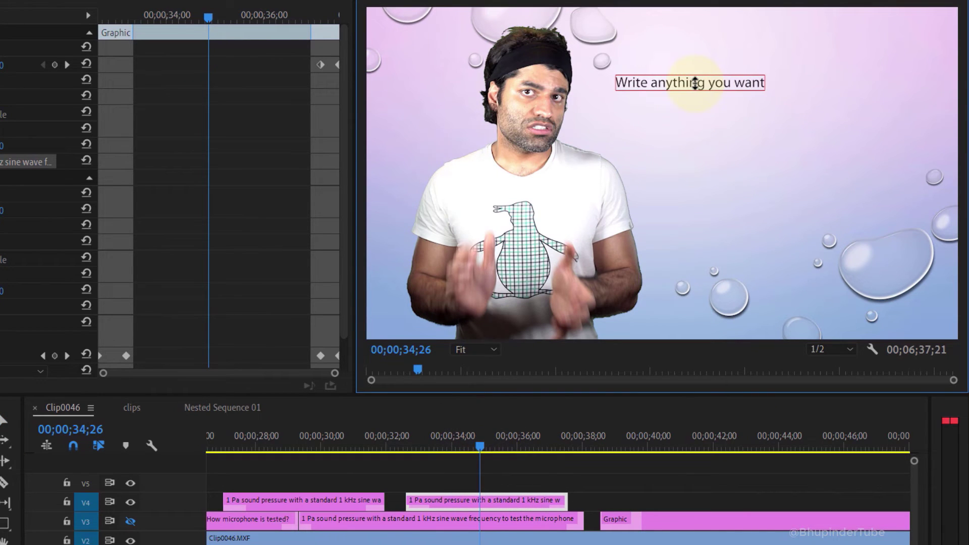
type("!")
Shorten the copied caption clip from its end and trim its start about 7 frames later.
left_click_drag(560, 498, 486, 498)
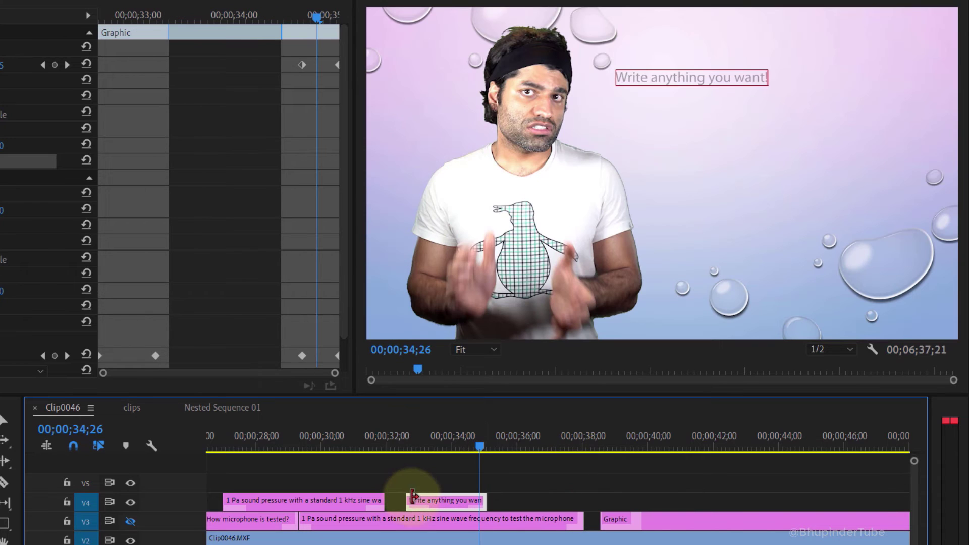
left_click_drag(412, 497, 420, 498)
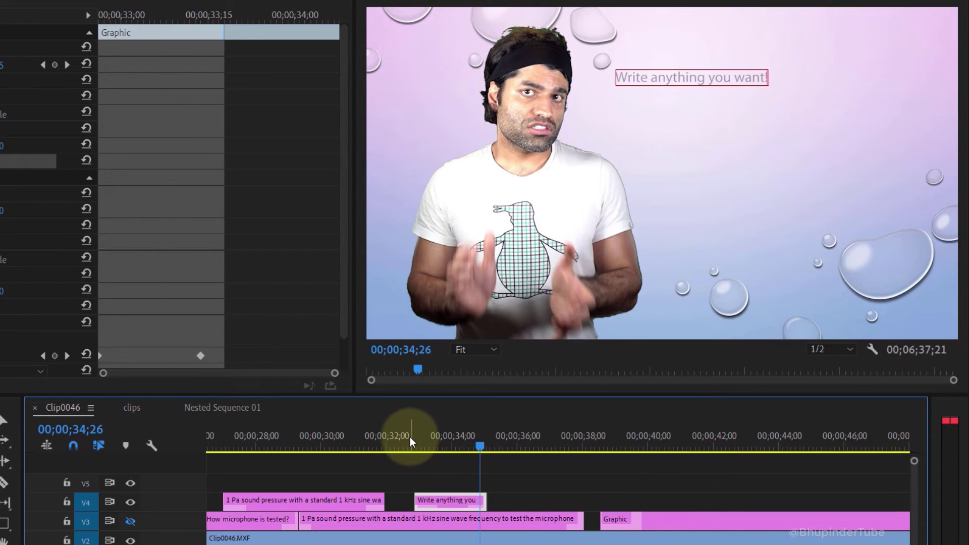
left_click(410, 437)
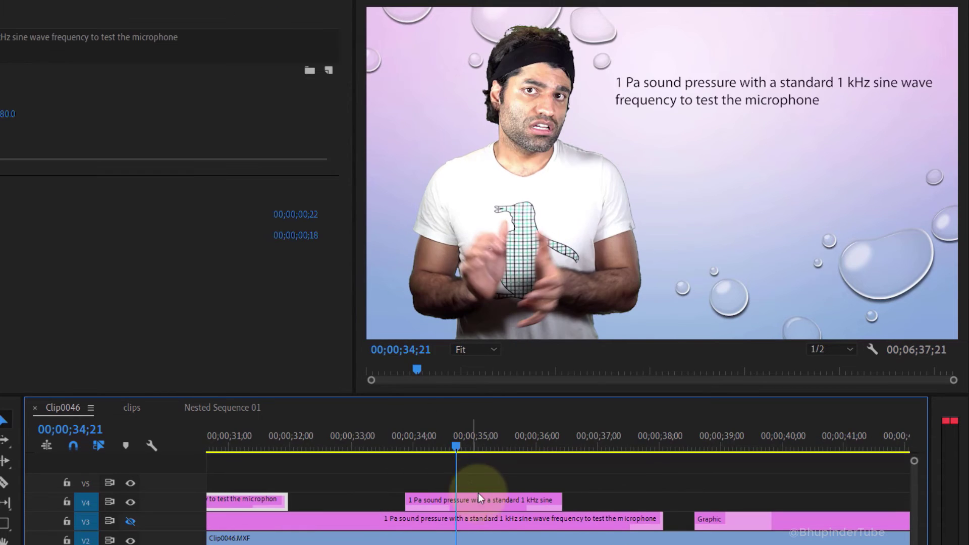
left_click(482, 497)
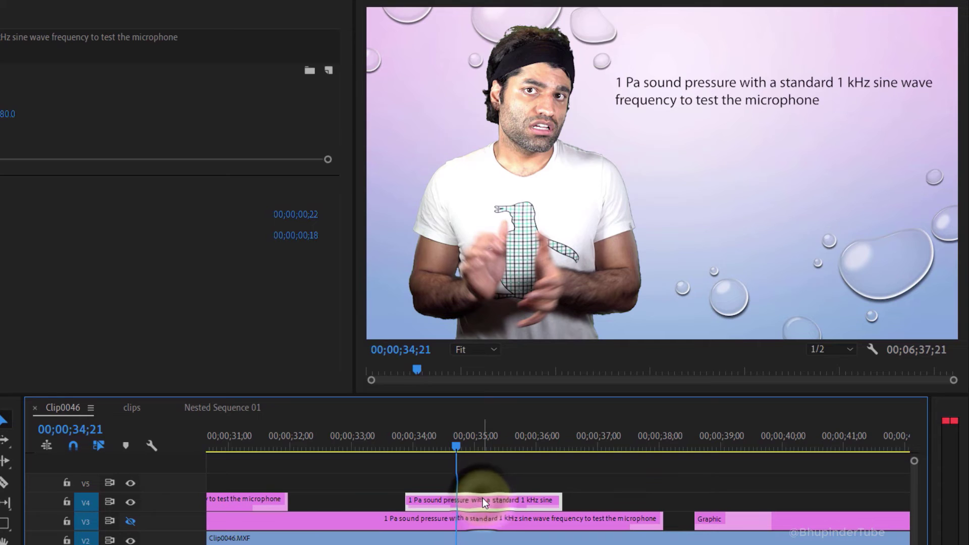
Export the V4 caption clip as a Motion Graphics Template named 'test'.
right_click(482, 497)
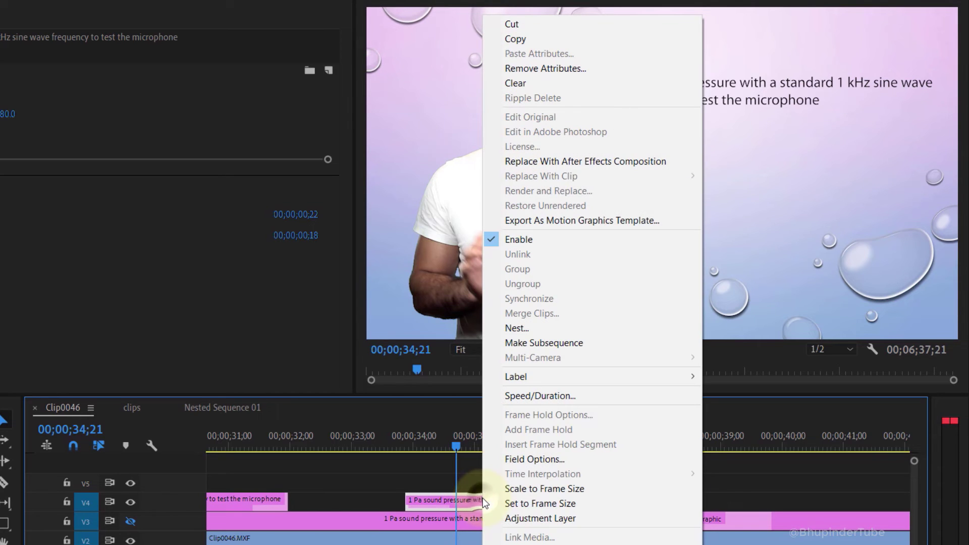
left_click(575, 222)
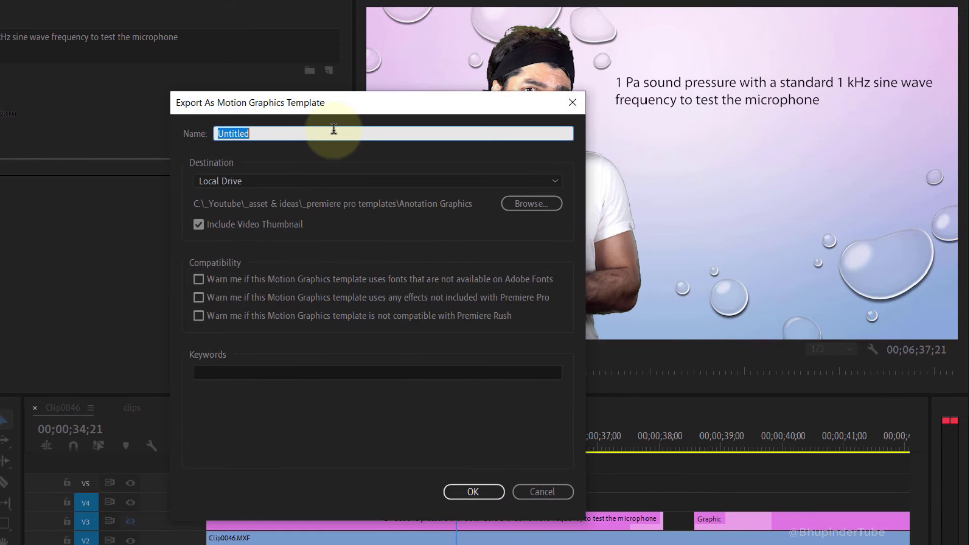
type("test")
left_click(486, 491)
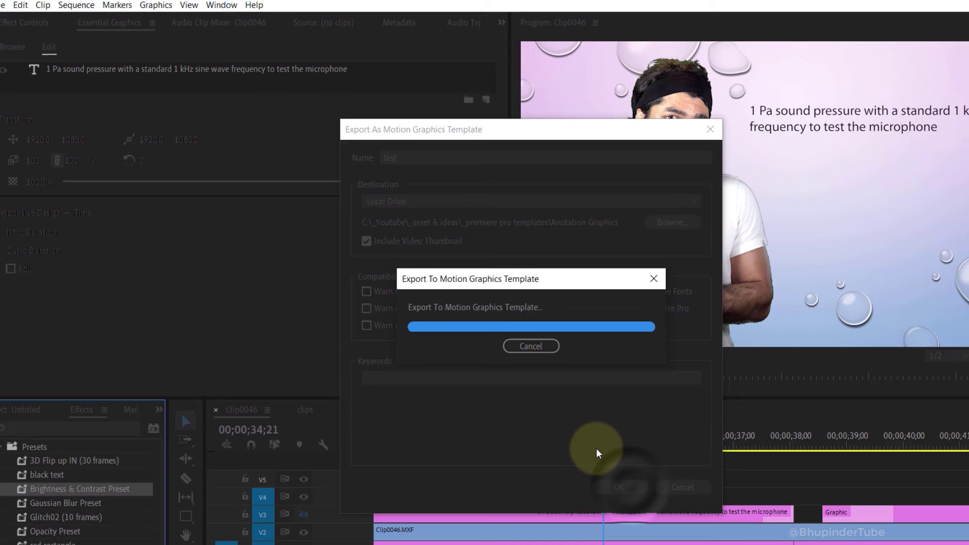
left_click(14, 47)
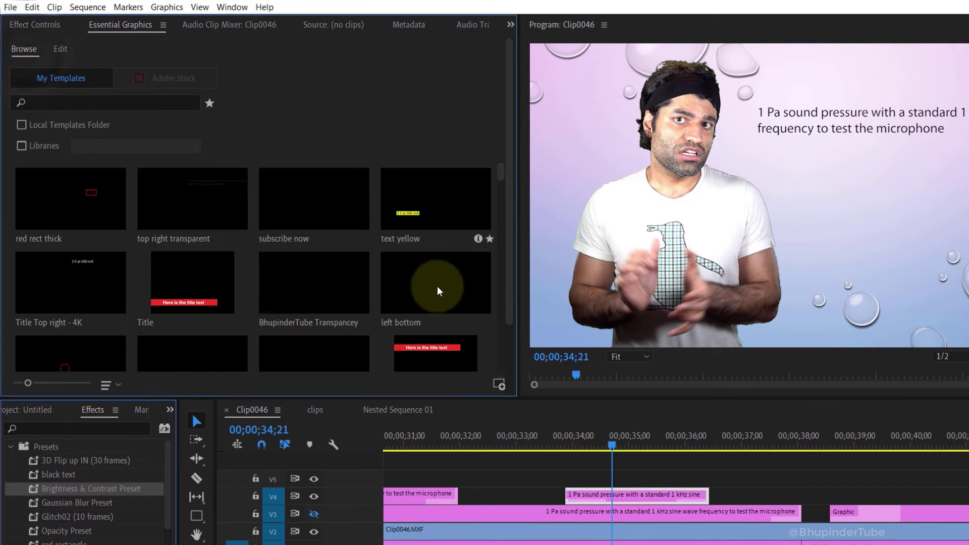
Install test.mogrt, place it on V4 near 33;07, and shorten the clip's end.
left_click(500, 384)
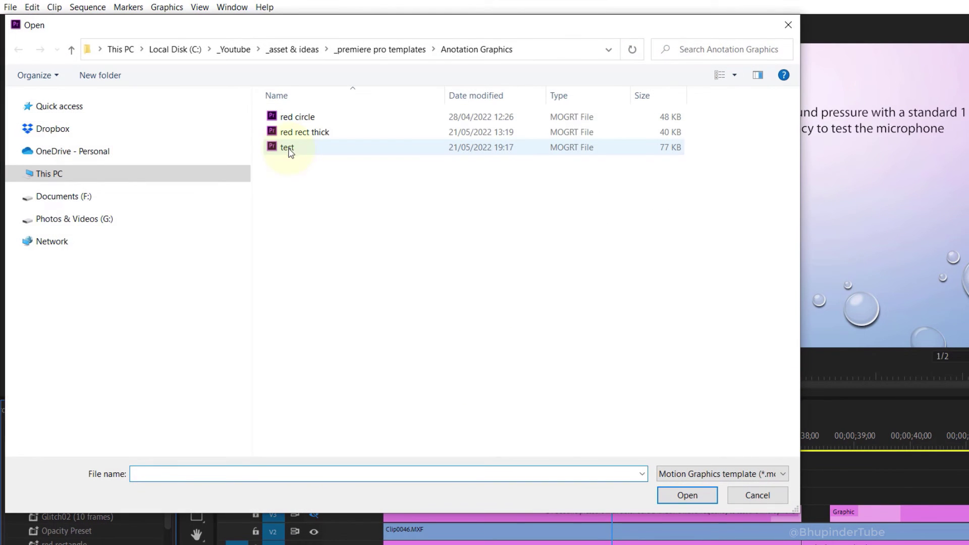
double_click(297, 148)
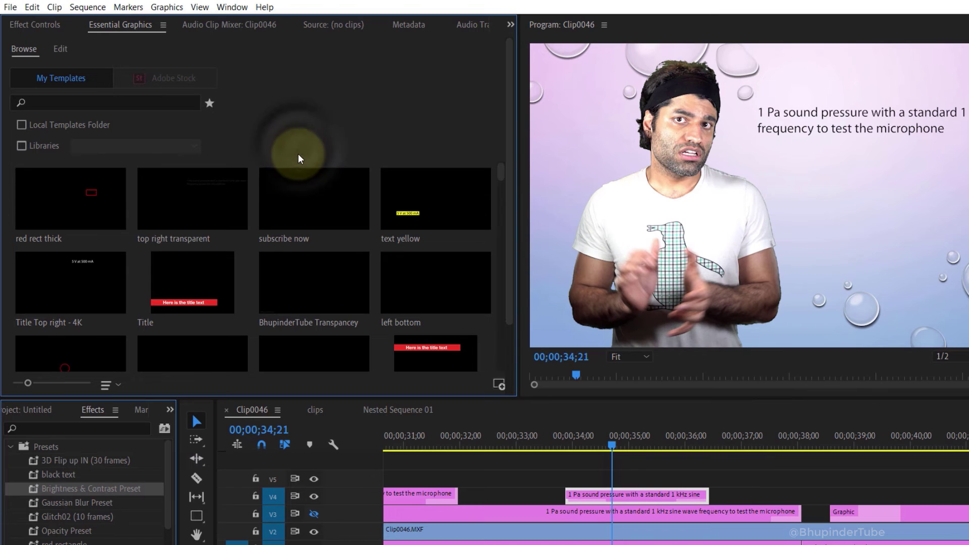
left_click_drag(71, 199, 535, 495)
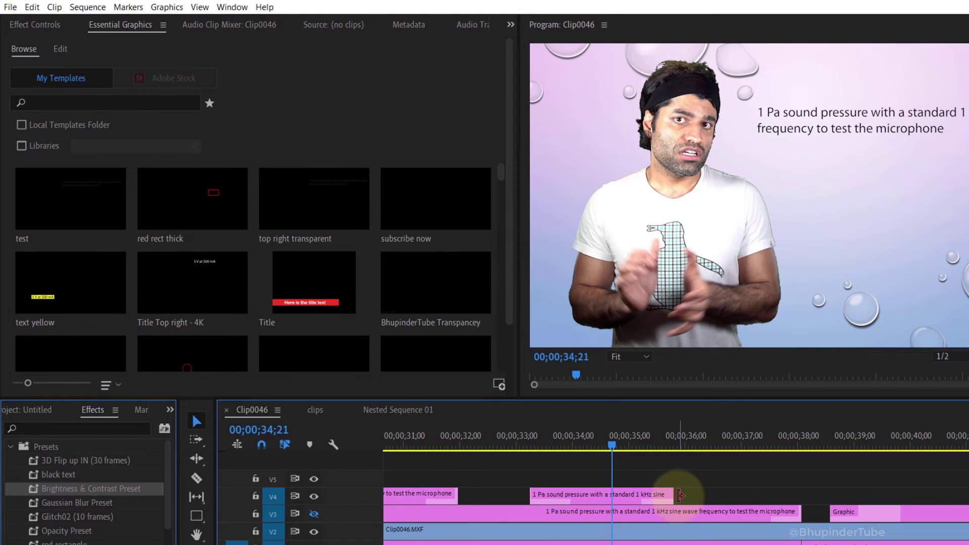
left_click_drag(674, 495, 604, 493)
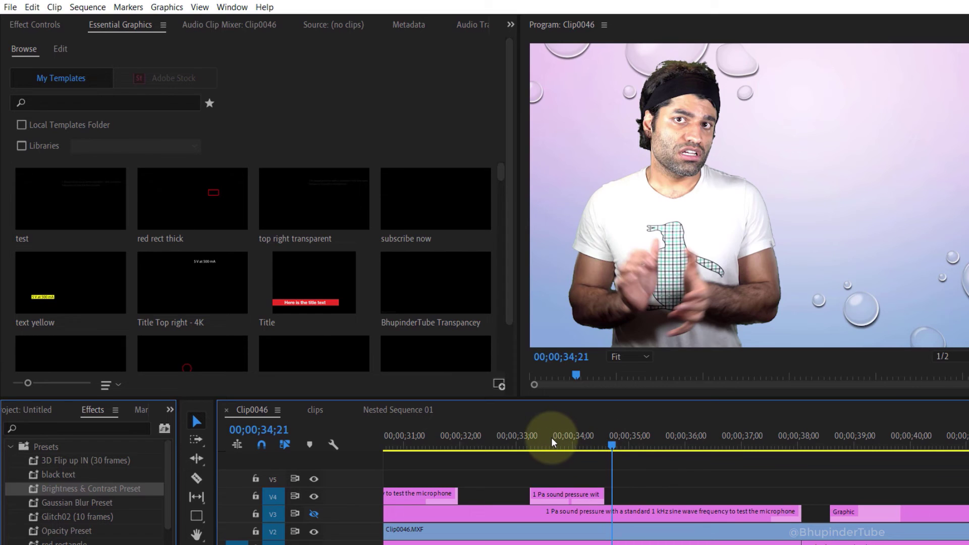
left_click(530, 434)
Extend the template clip's end to a 4;09 duration and preview the ending around 37;00.
key("space")
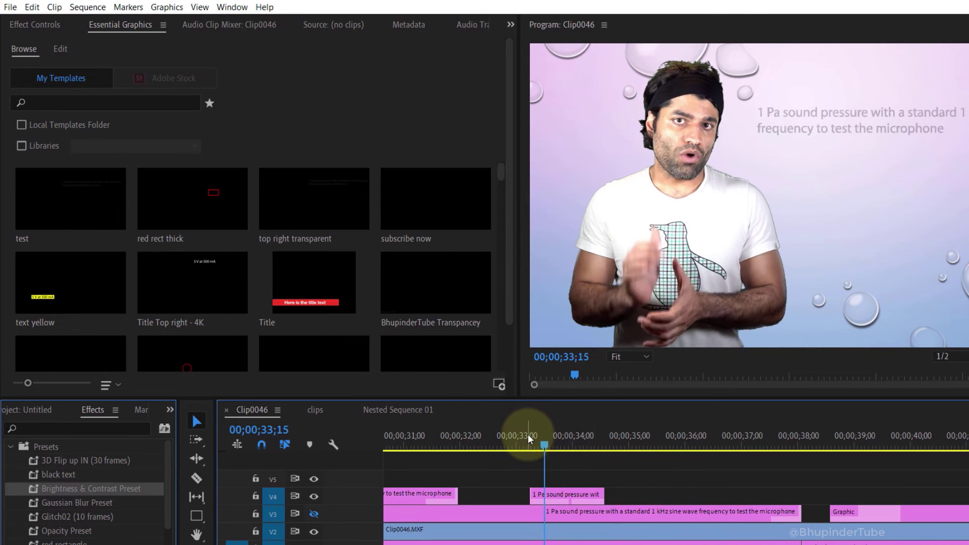
left_click_drag(604, 494, 766, 497)
left_click(531, 435)
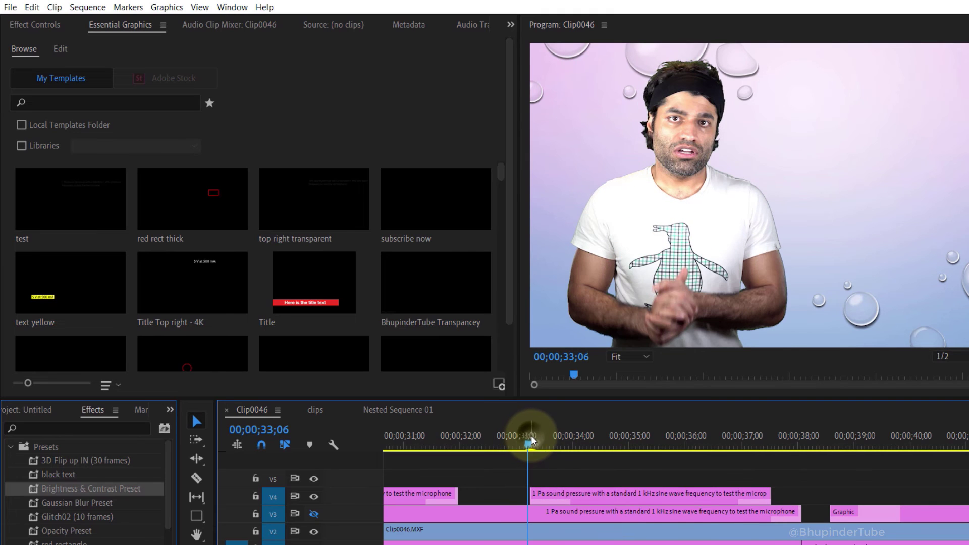
key("space")
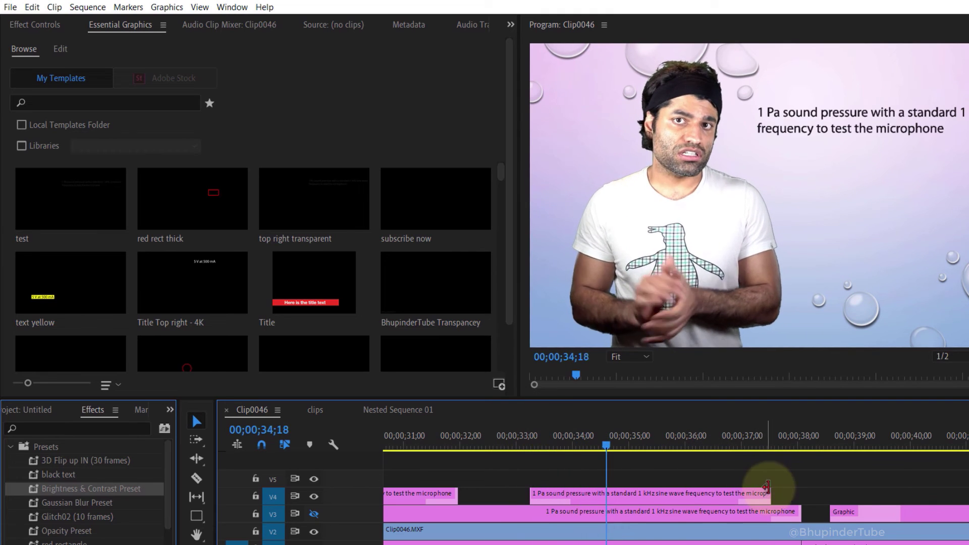
left_click(738, 433)
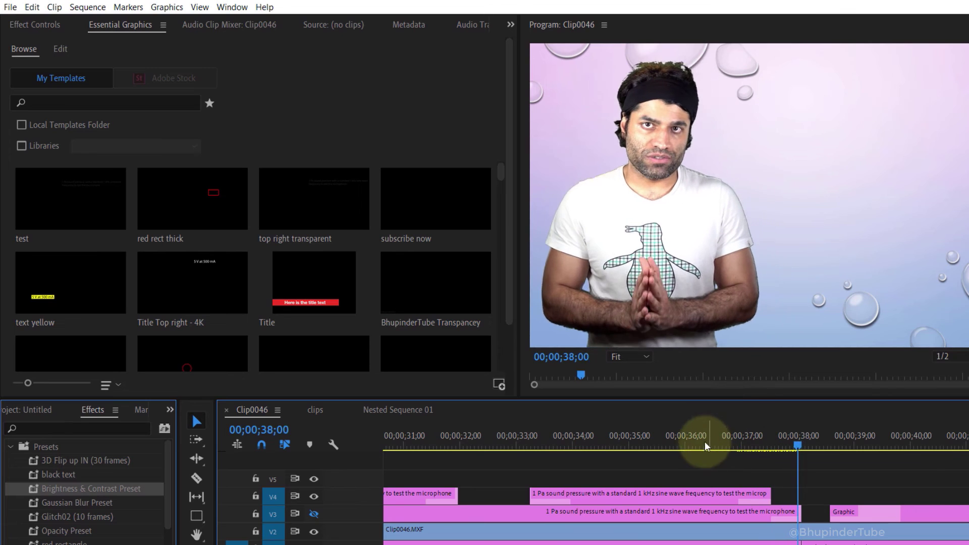
Extend the clip's start about half a second earlier and preview its fade-in from 32;07.
left_click(524, 433)
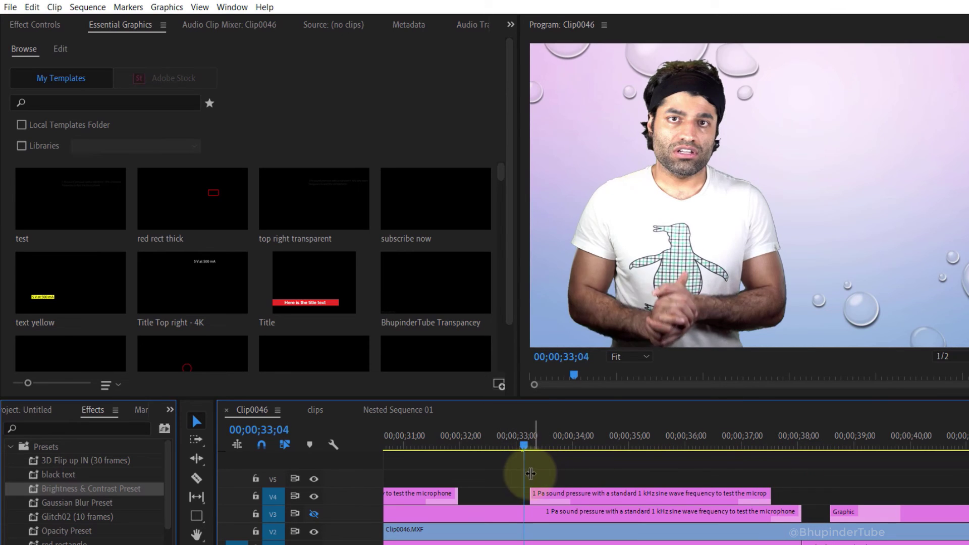
left_click_drag(477, 488, 474, 492)
left_click(473, 438)
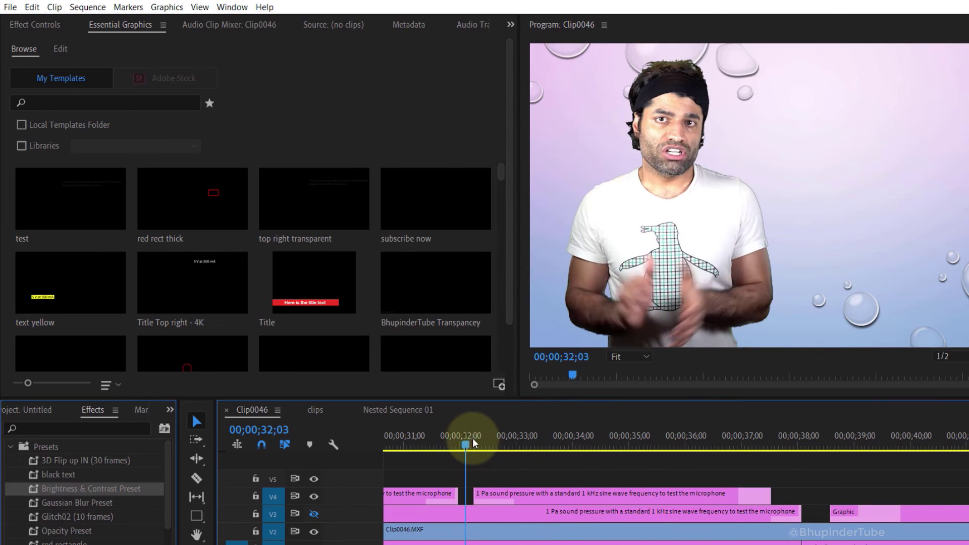
key("space")
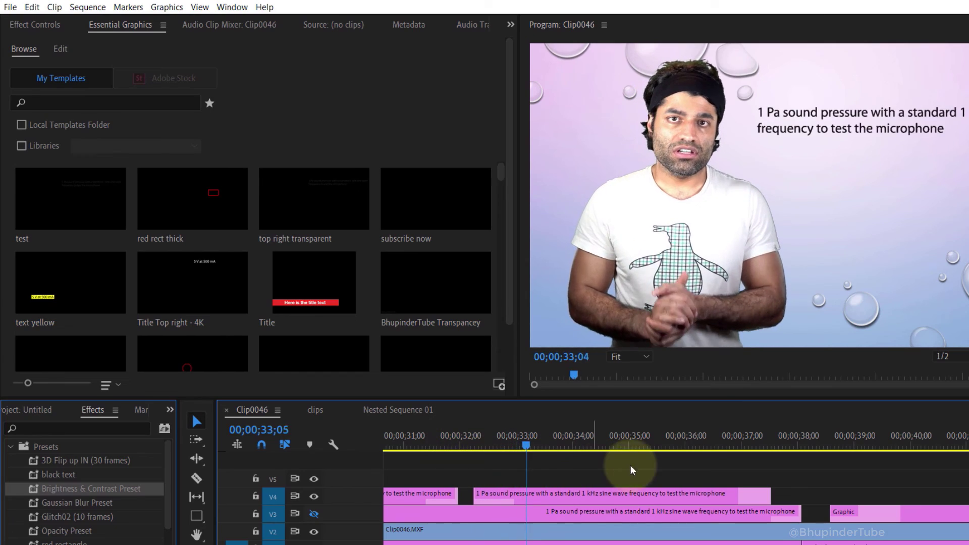